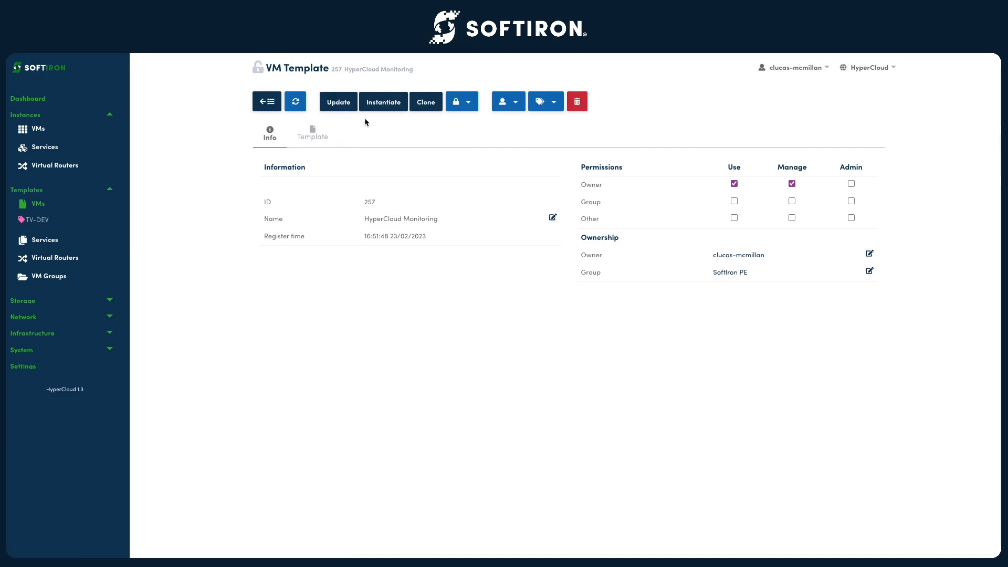
# Start instantiating the HyperCloud Monitoring VM template and set the VM name to hc-mon-app-demo.
pyautogui.click(378, 107)
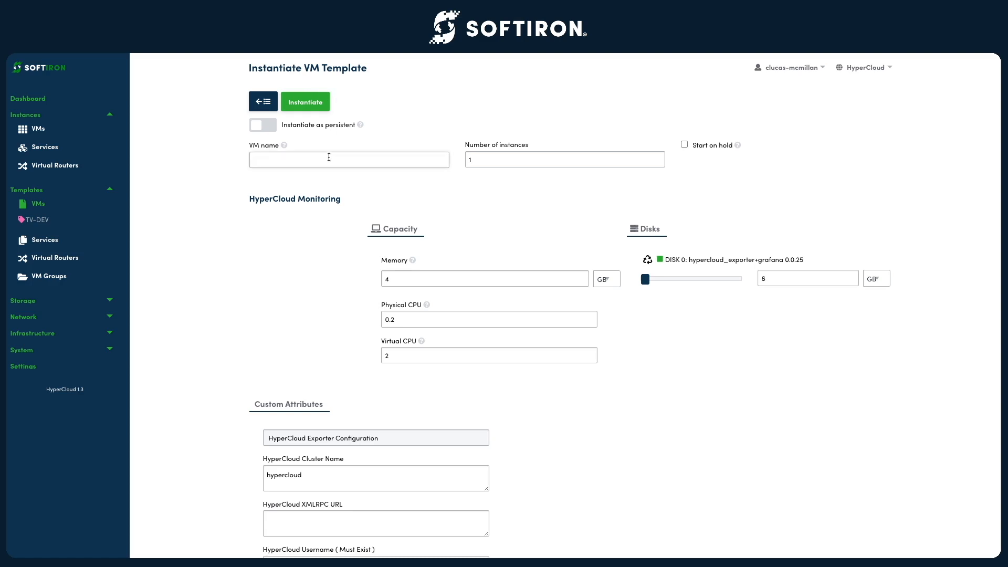
pyautogui.click(329, 157)
pyautogui.write('hc-mon-app-demo')
pyautogui.click(553, 282)
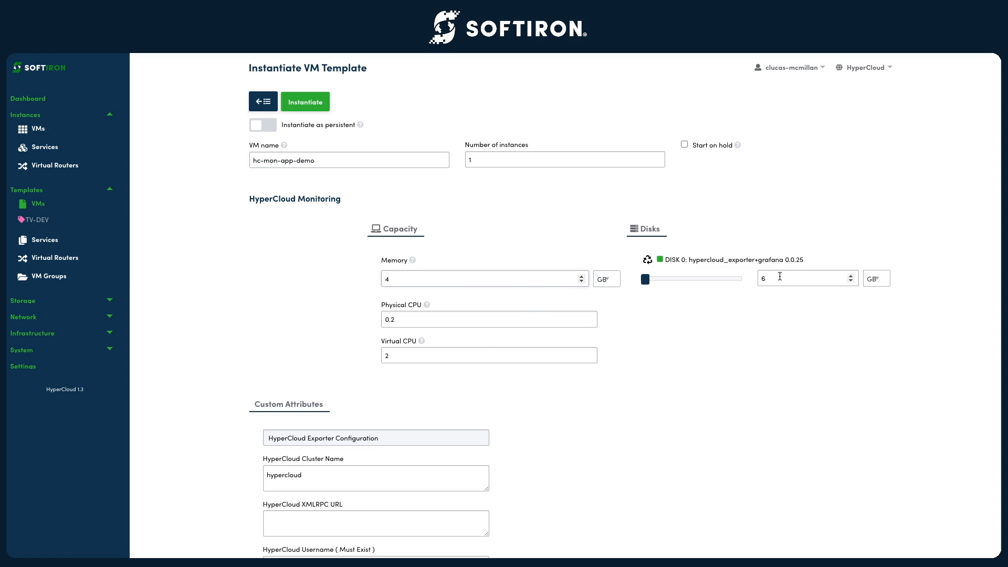
pyautogui.scroll(-3, 767, 301)
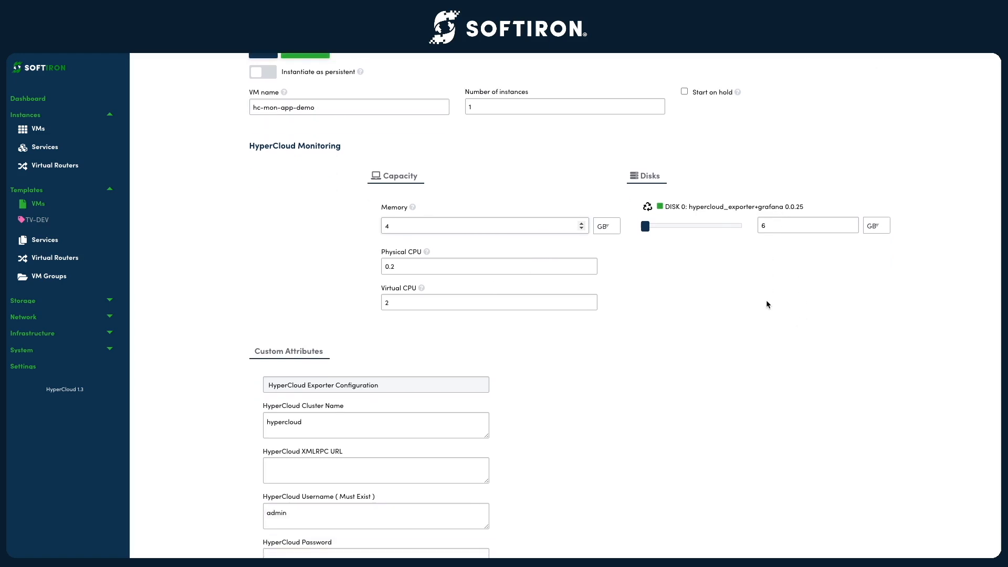
pyautogui.scroll(-3, 558, 266)
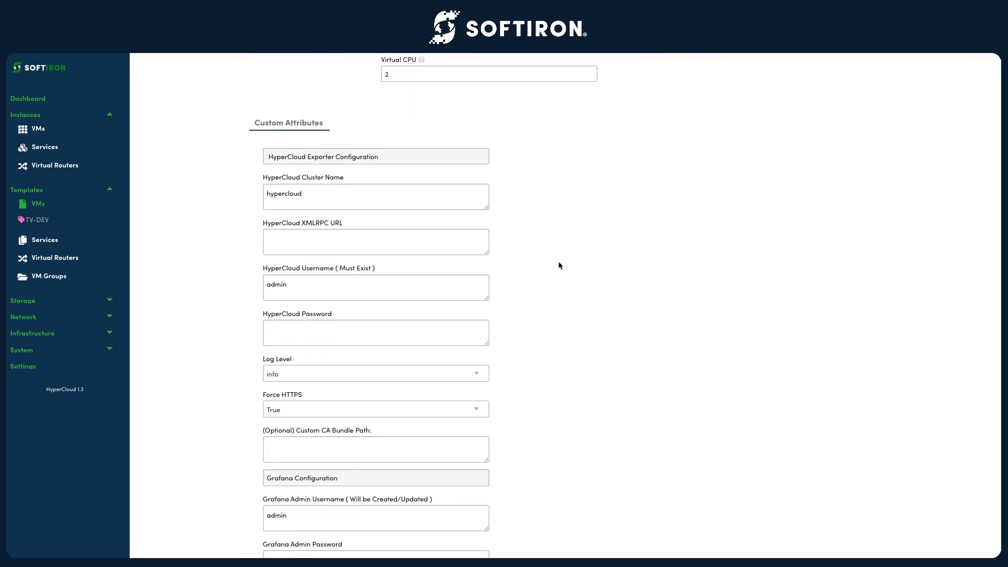
pyautogui.scroll(-1, 558, 268)
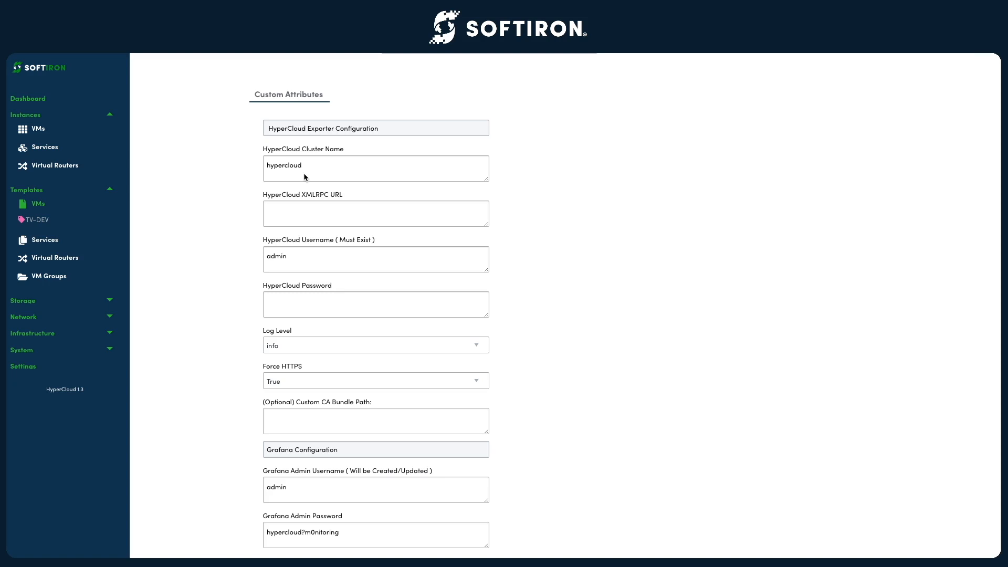
pyautogui.scroll(-1, 309, 179)
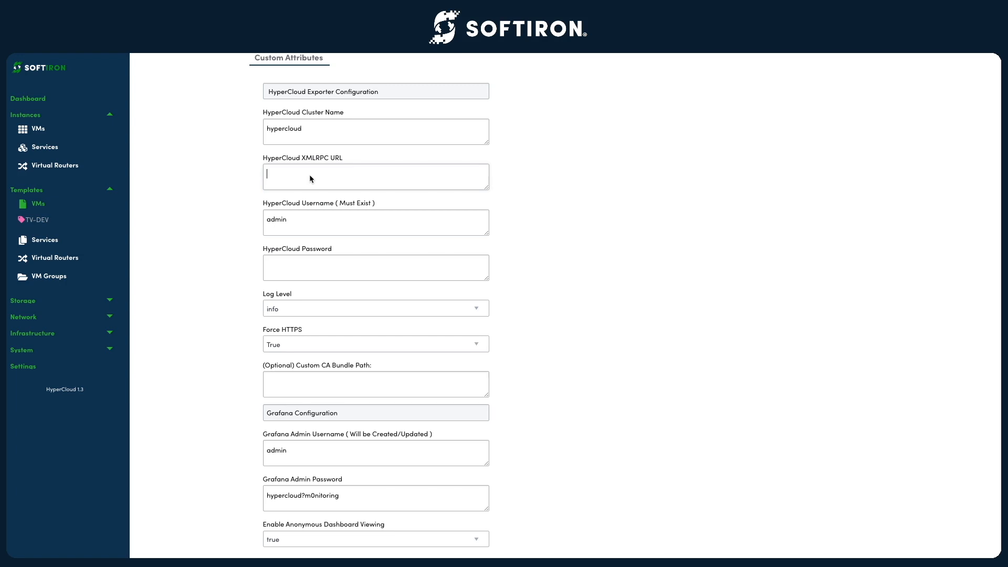
pyautogui.write('https://10.127.4.64:2634/RPC2')
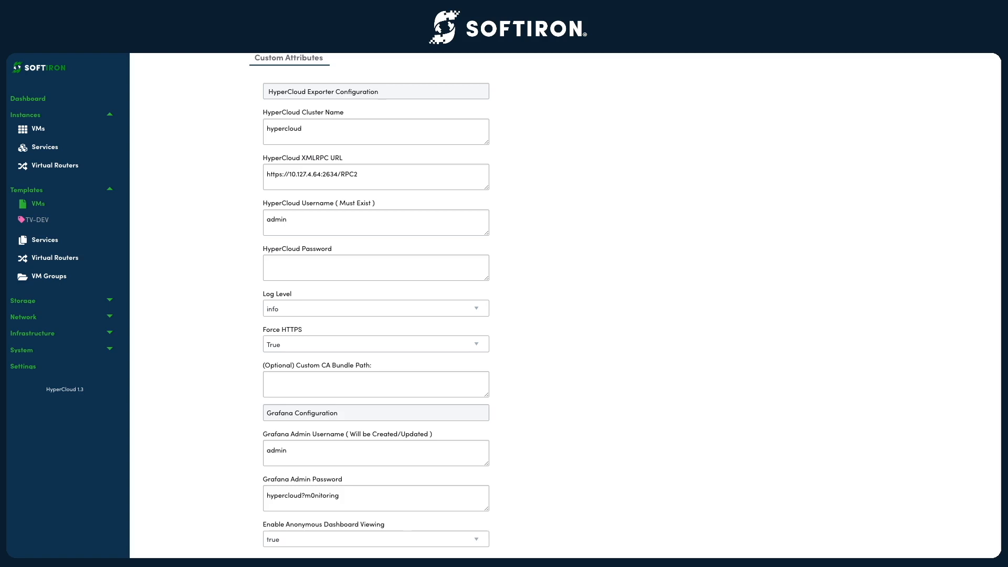
pyautogui.click(338, 268)
pyautogui.hotkey('ctrl', 'v')
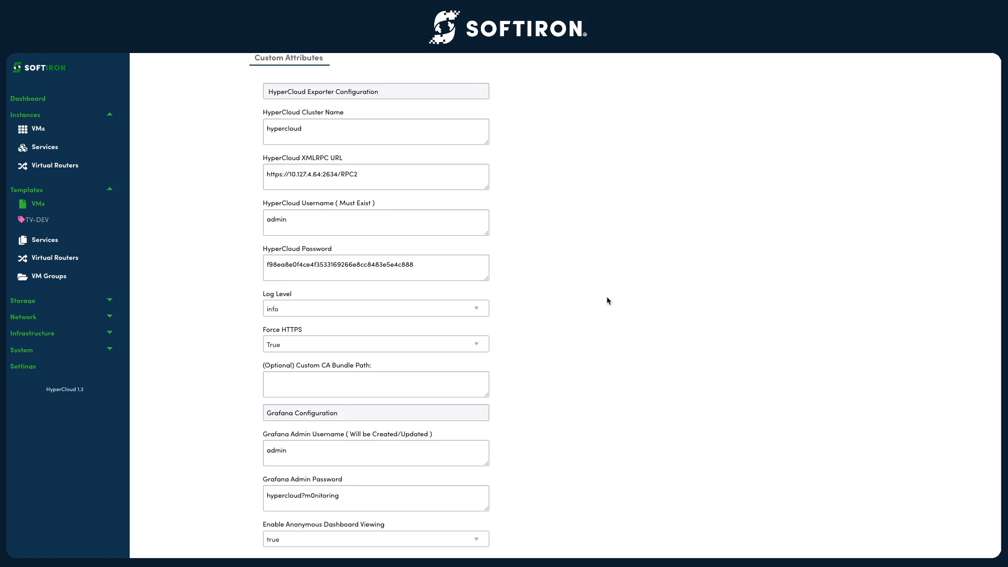
# Choose info as the exporter's log level and set Force HTTPS to False.
pyautogui.scroll(-1, 375, 312)
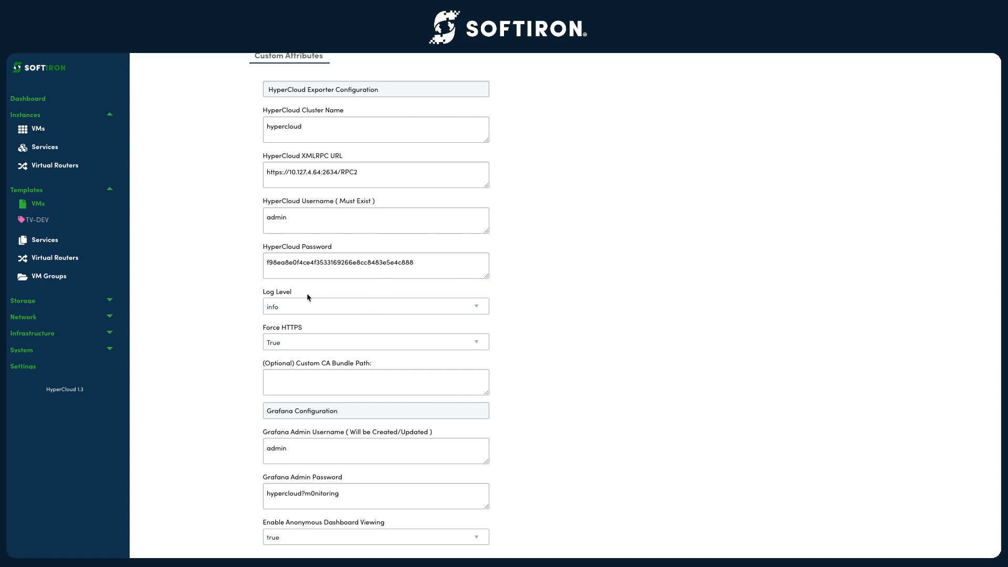
pyautogui.click(305, 310)
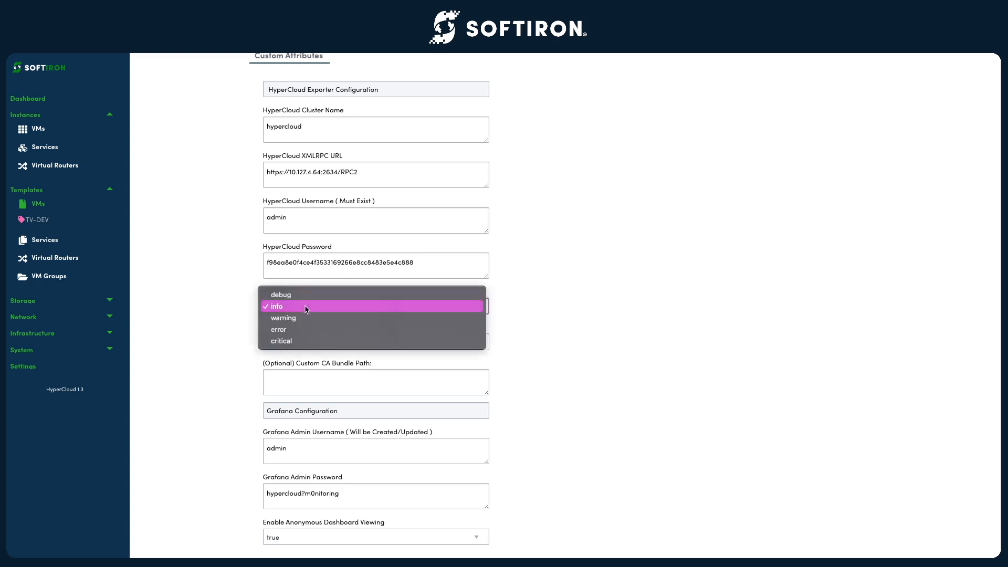
pyautogui.click(474, 311)
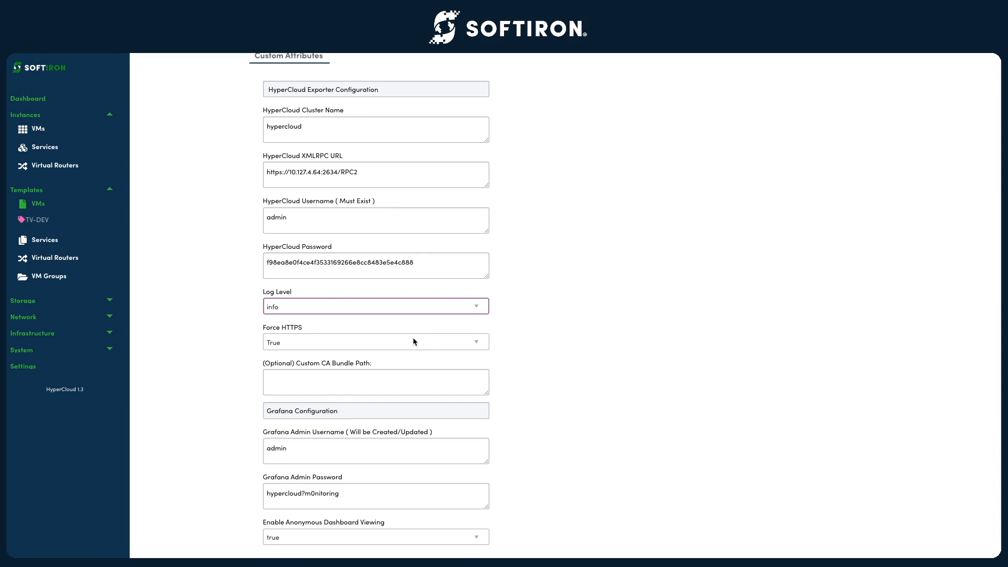
pyautogui.click(299, 344)
pyautogui.click(298, 353)
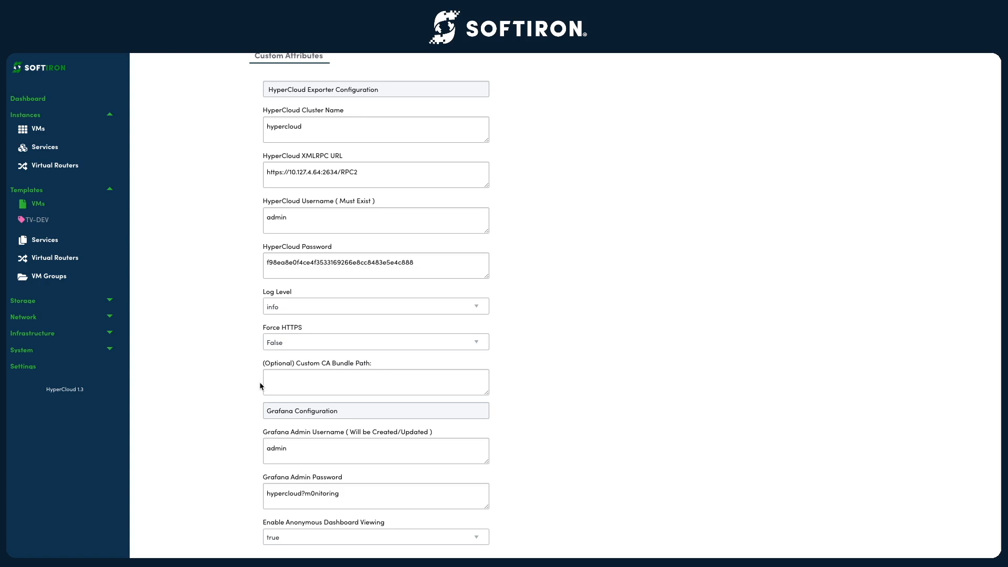
# Review the Grafana admin password field and the choices for enabling anonymous dashboard viewing.
pyautogui.scroll(-1, 294, 386)
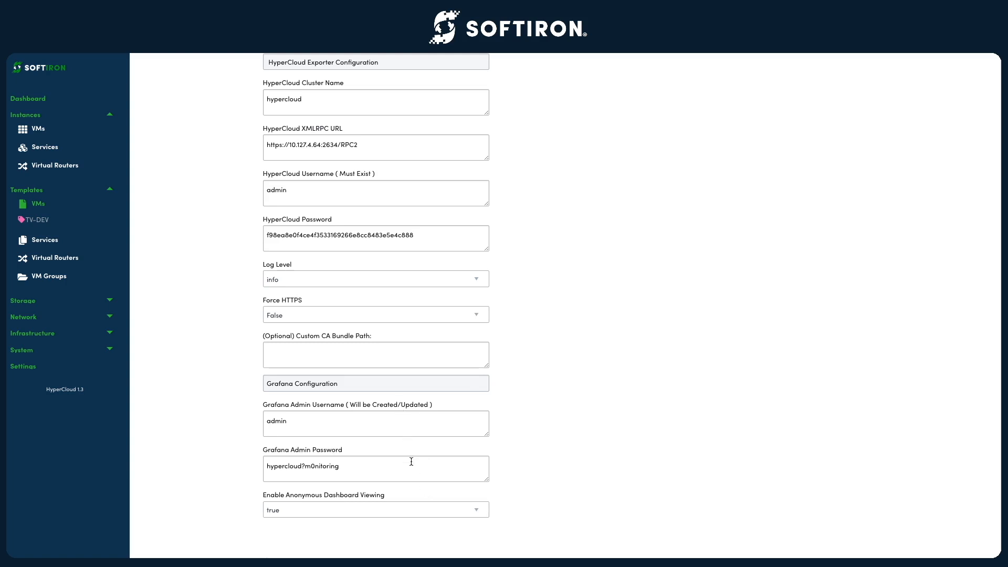
pyautogui.click(362, 469)
pyautogui.click(331, 506)
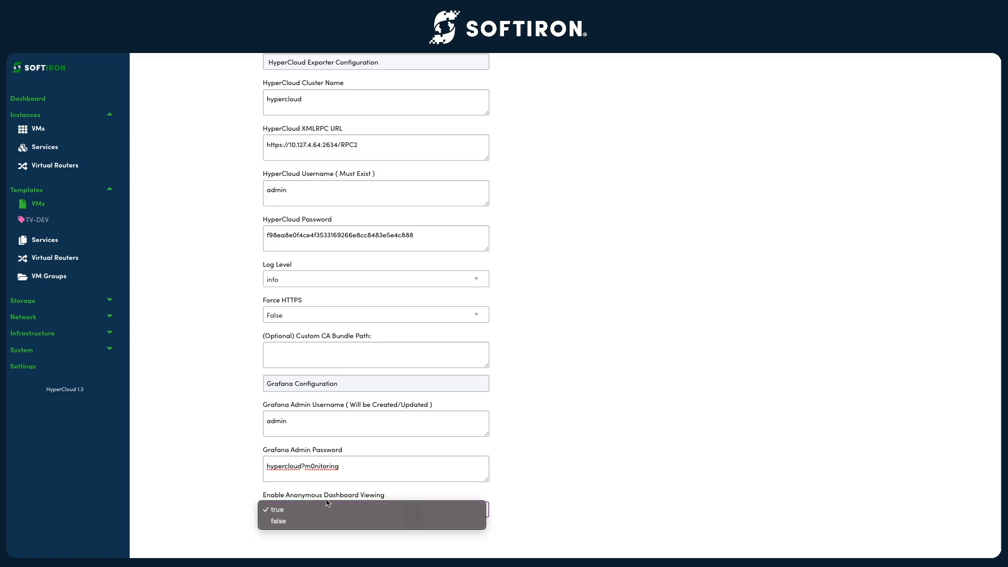
pyautogui.click(353, 477)
pyautogui.click(419, 491)
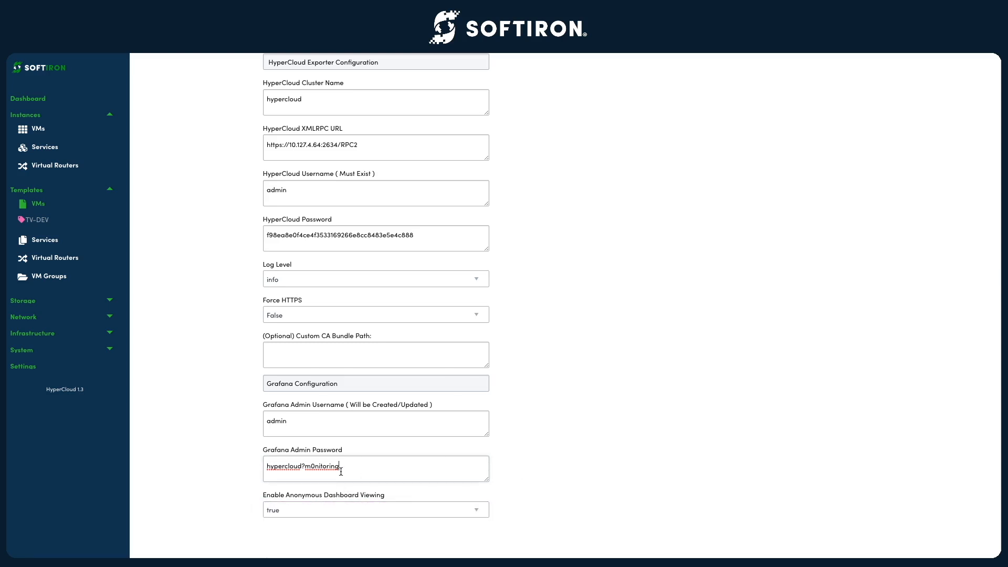
# Add a network interface to the VM and assign it the HyperCloud Monitoring security group.
pyautogui.scroll(-2, 363, 427)
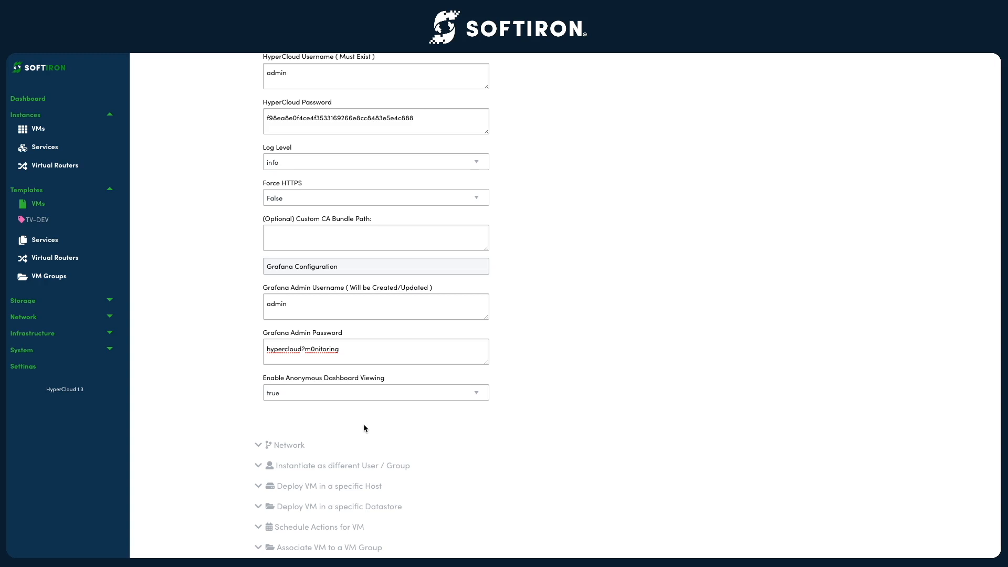
pyautogui.click(313, 447)
pyautogui.click(313, 484)
pyautogui.scroll(-4, 405, 446)
pyautogui.scroll(-10, 407, 448)
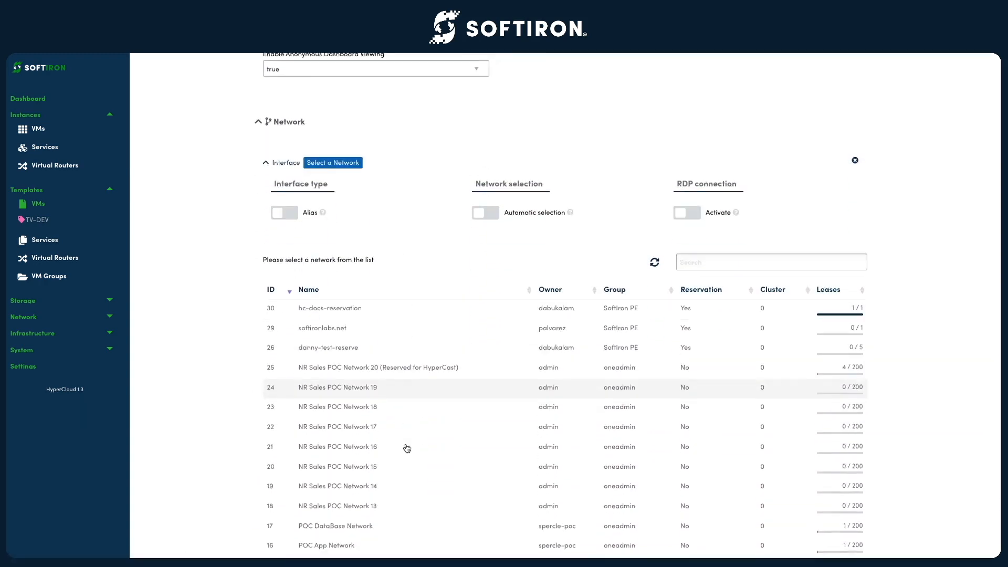
pyautogui.scroll(-3, 400, 458)
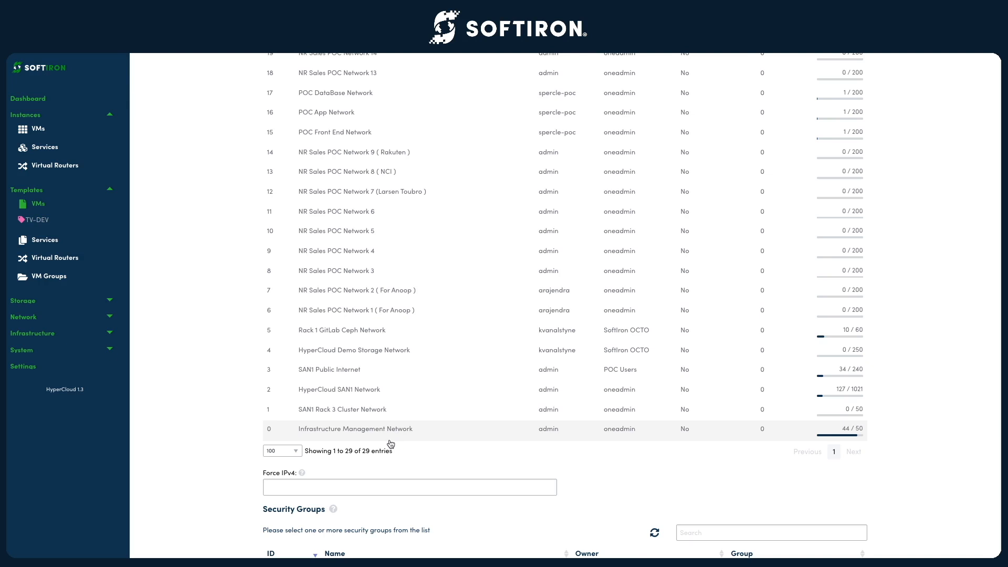
pyautogui.scroll(-5, 503, 451)
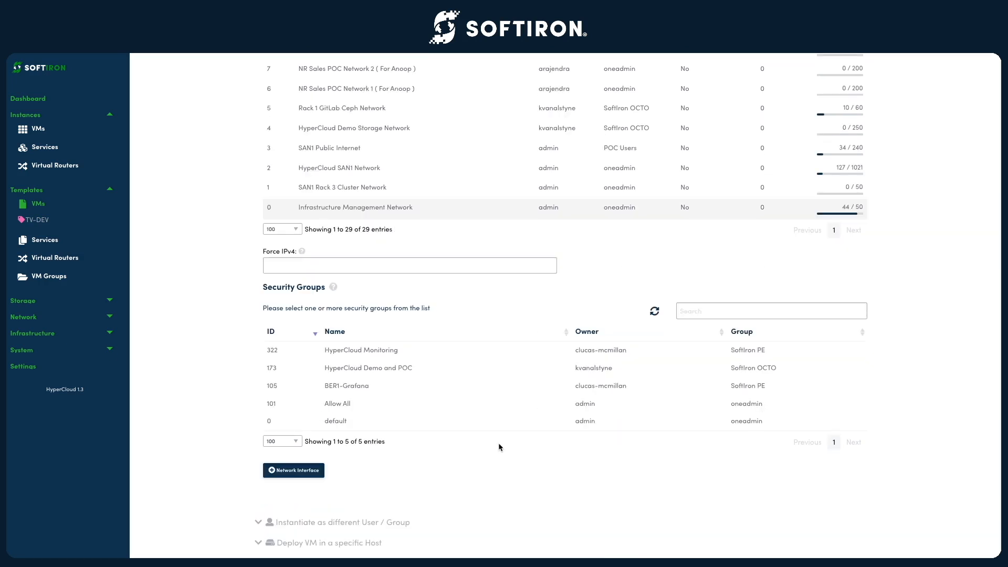
pyautogui.click(363, 351)
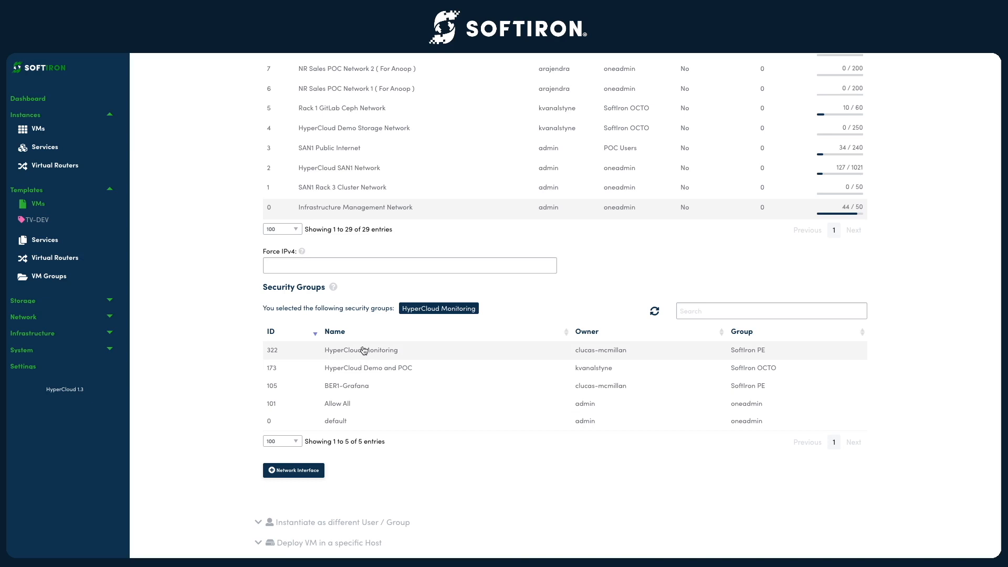
# Instantiate the configured hc-mon-app-demo VM from the template.
pyautogui.scroll(-1, 846, 475)
pyautogui.scroll(7, 850, 464)
pyautogui.scroll(20, 853, 461)
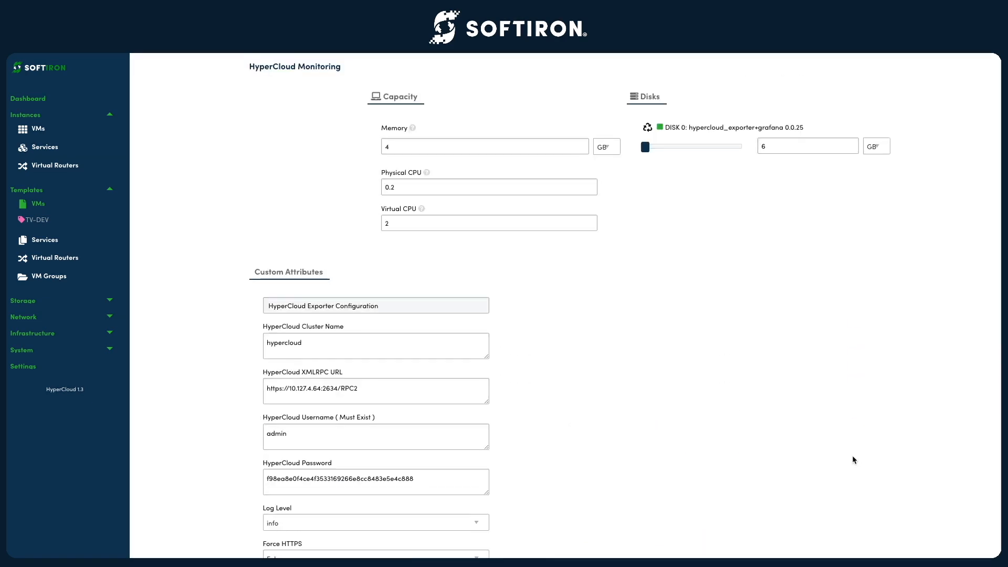
pyautogui.scroll(3, 852, 460)
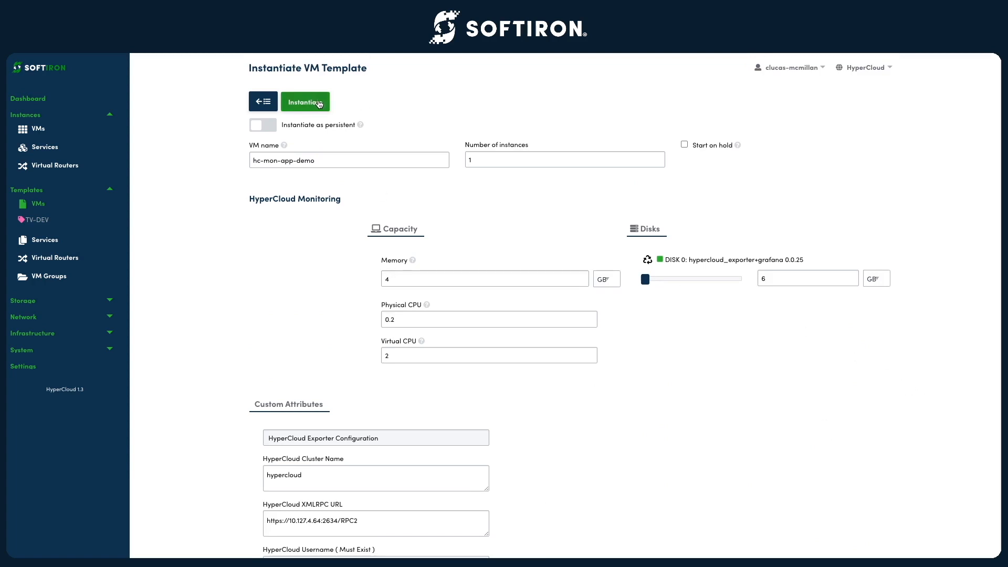
pyautogui.click(319, 104)
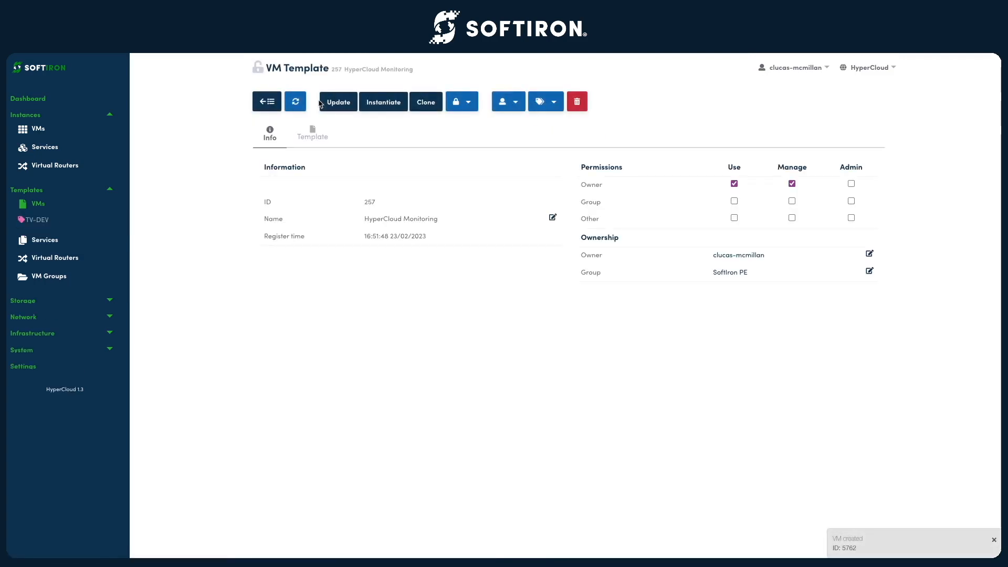
# Open the details of the hc-mon-app-demo VM instance and select its IP address.
pyautogui.click(38, 130)
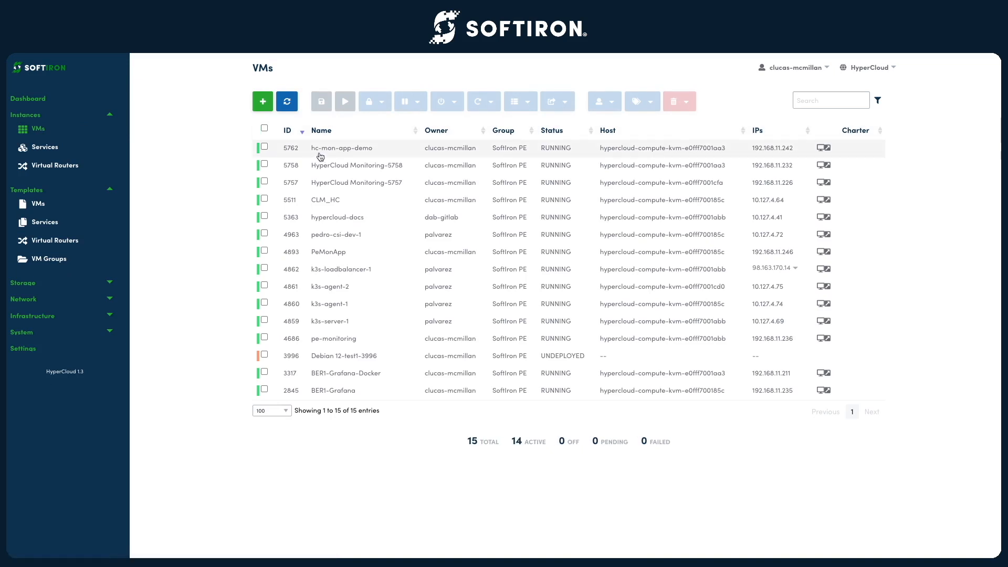
pyautogui.click(321, 154)
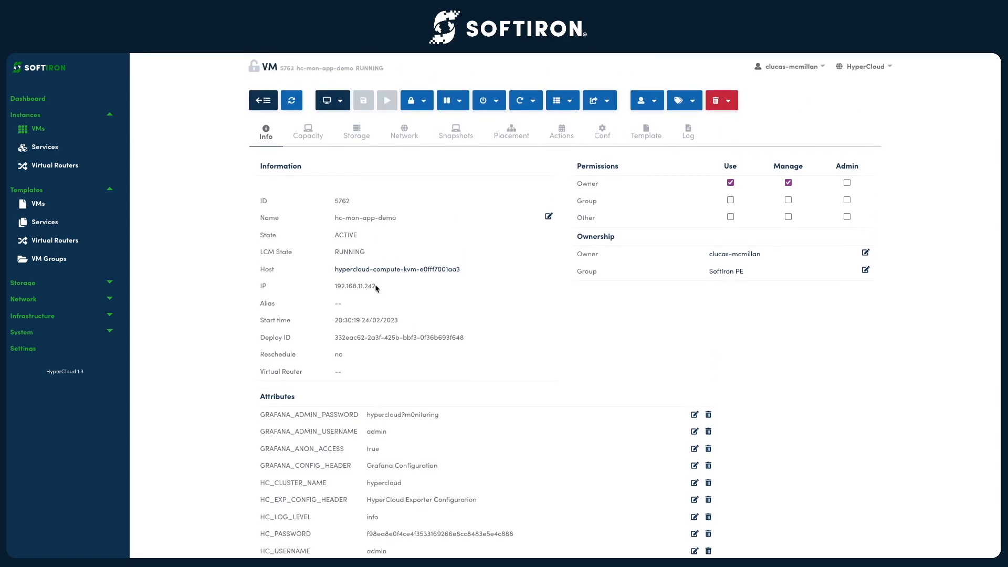
pyautogui.moveTo(376, 284); pyautogui.dragTo(335, 285)
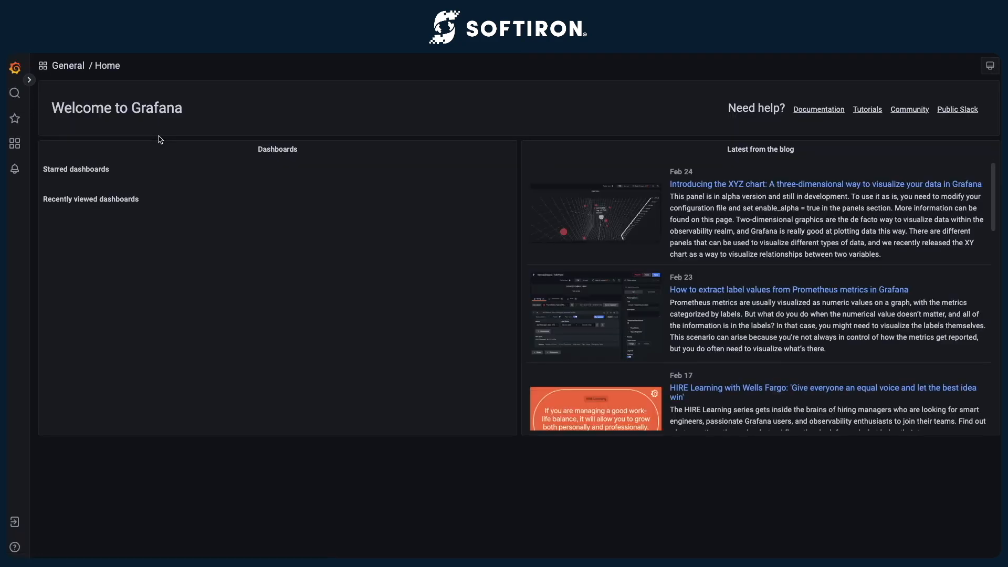
# Switch to the VM's Grafana site and open the HyperCloud dashboard from the dashboard list.
pyautogui.moveTo(14, 150)
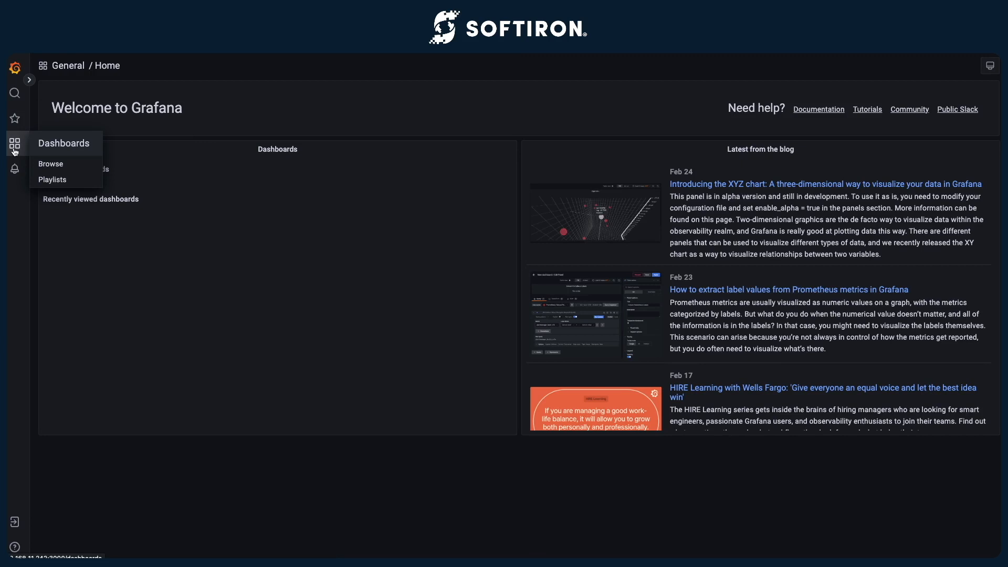
pyautogui.click(14, 151)
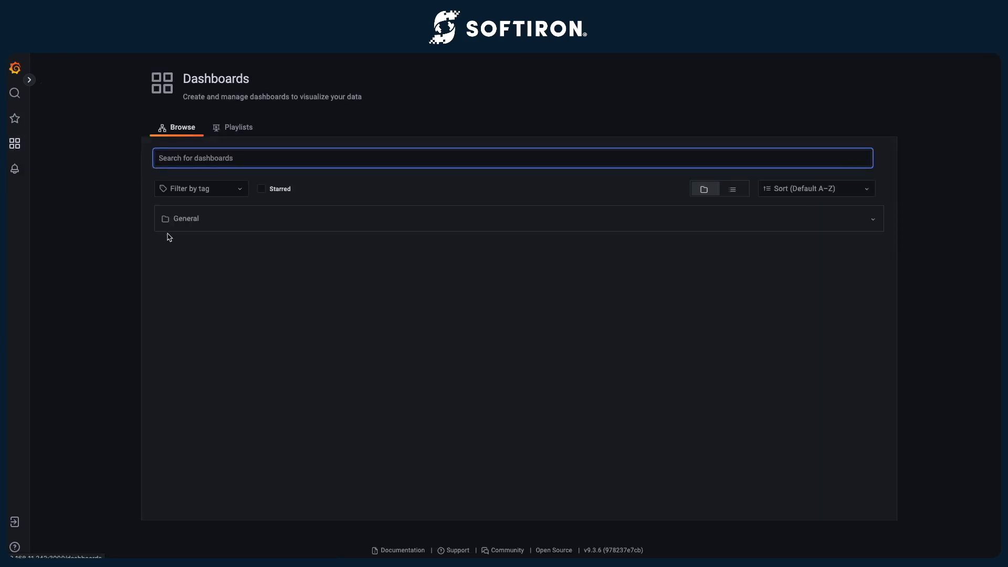
pyautogui.click(198, 241)
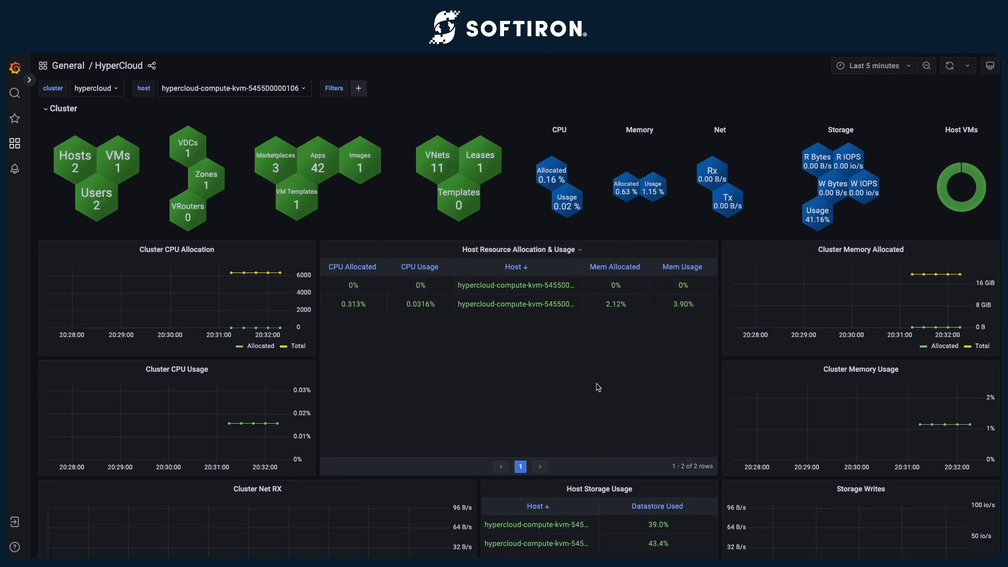
# Examine the HyperCloud dashboard's cluster and host panels for CPU, memory, network and storage.
pyautogui.scroll(-6, 597, 385)
pyautogui.scroll(-4, 597, 387)
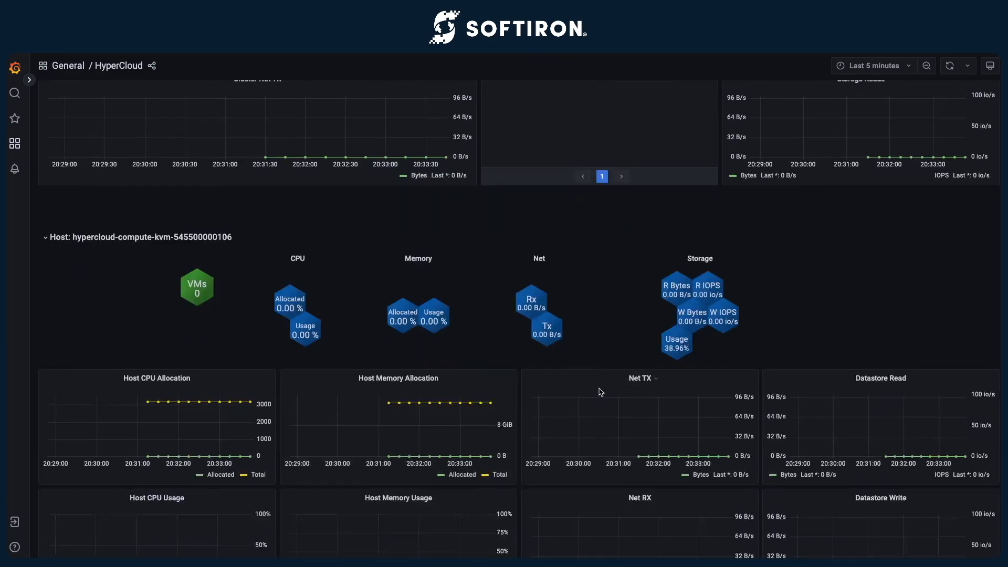
pyautogui.scroll(7, 598, 387)
pyautogui.scroll(3, 602, 386)
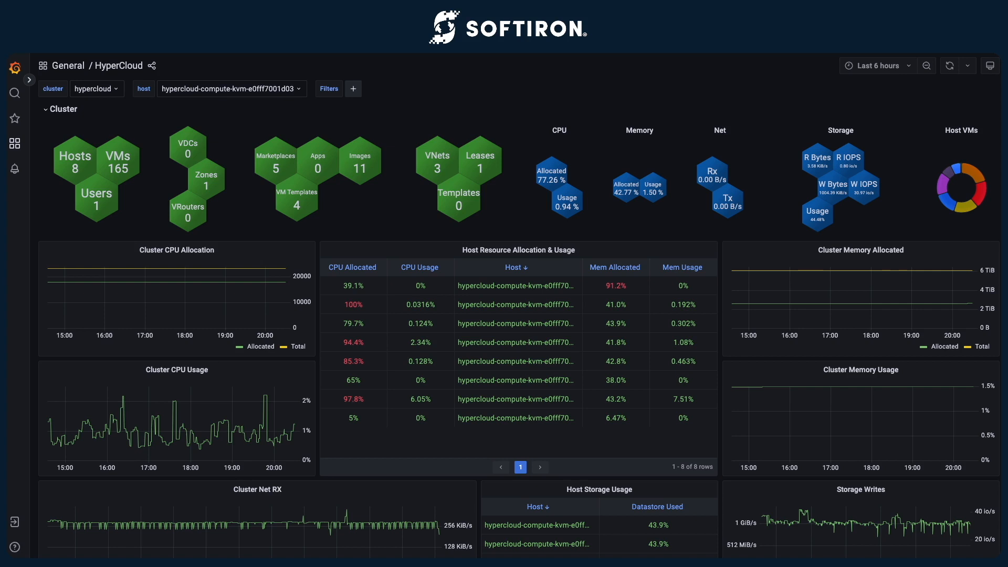
pyautogui.scroll(-1, 517, 318)
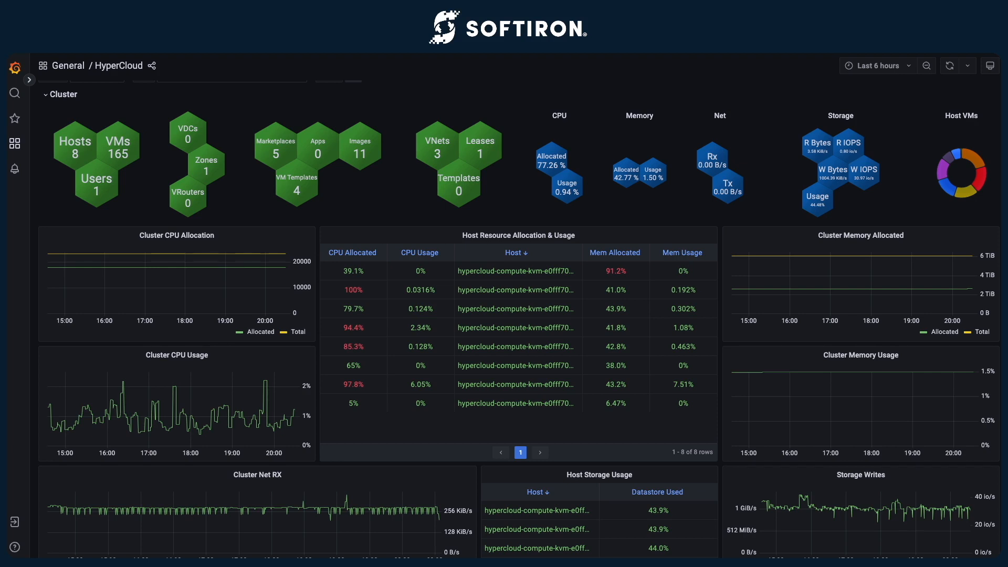
pyautogui.scroll(1, 517, 318)
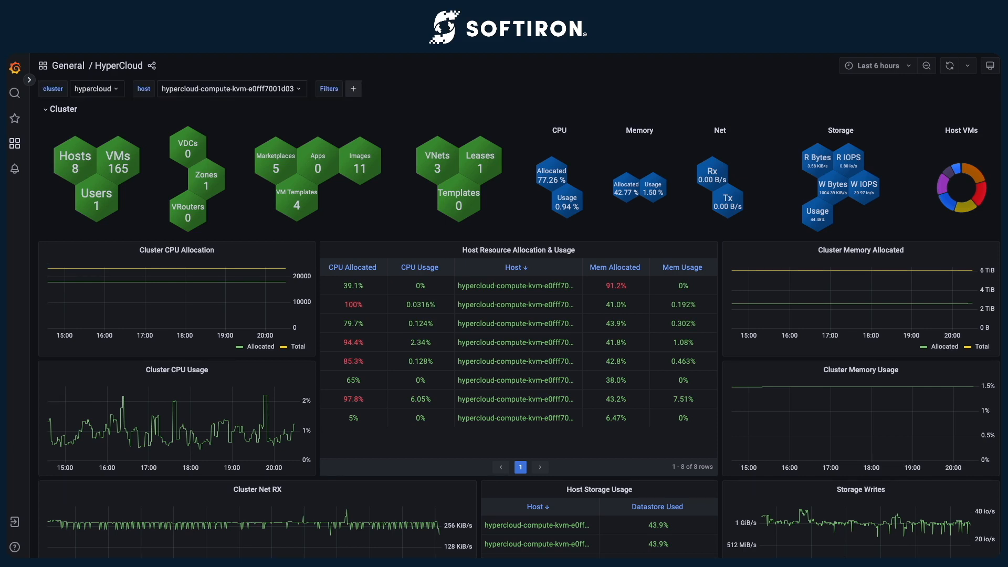
pyautogui.scroll(-4, 779, 298)
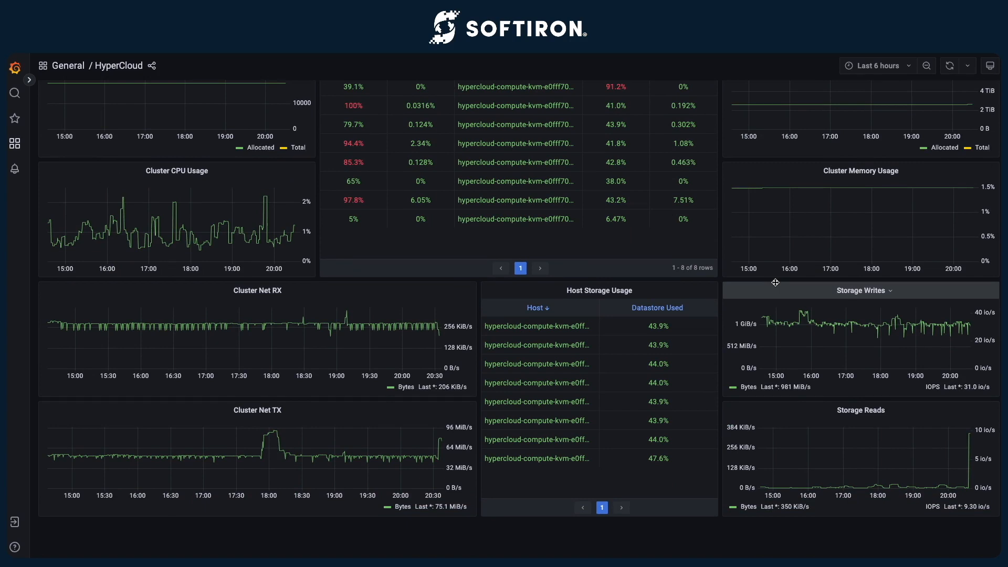
pyautogui.scroll(5, 775, 283)
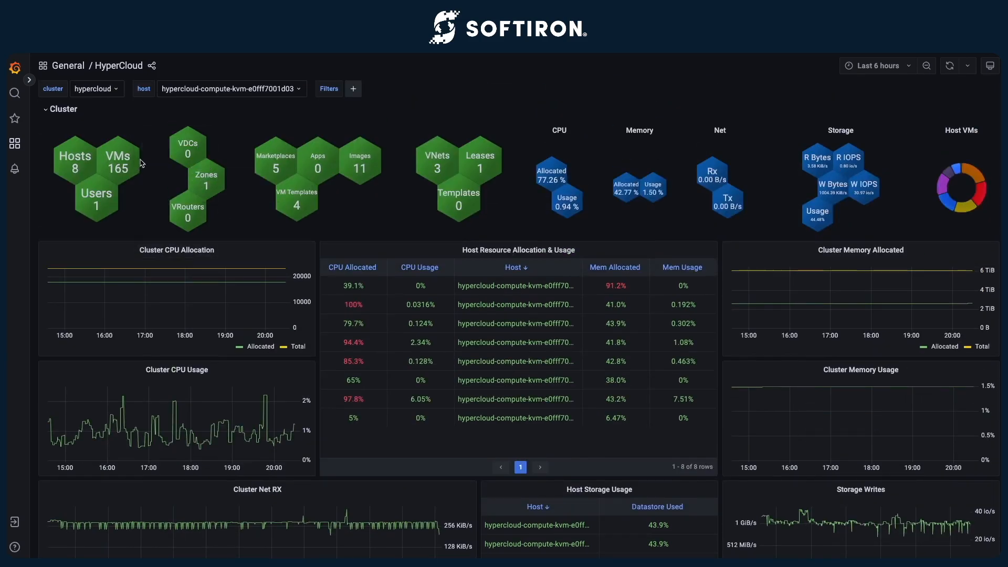
# Collapse the Cluster section and show the metrics of host hypercloud-compute-kvm-e0fff7001cd0.
pyautogui.click(47, 110)
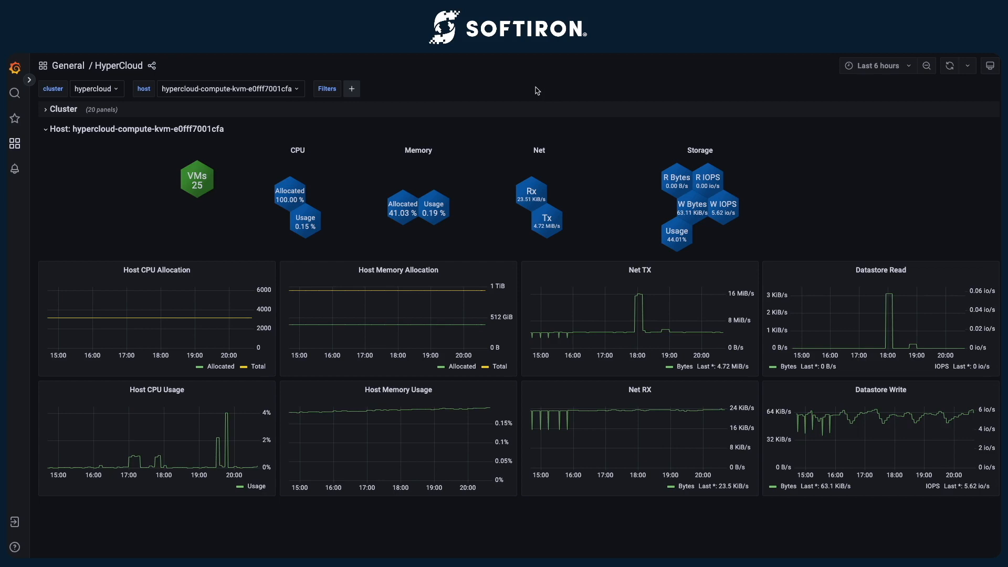
pyautogui.click(289, 93)
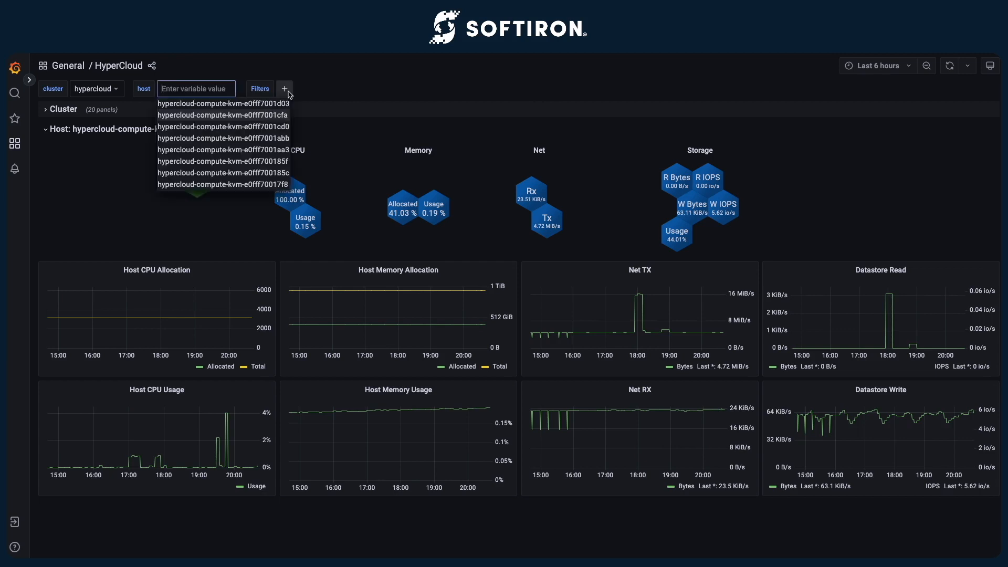
pyautogui.click(281, 128)
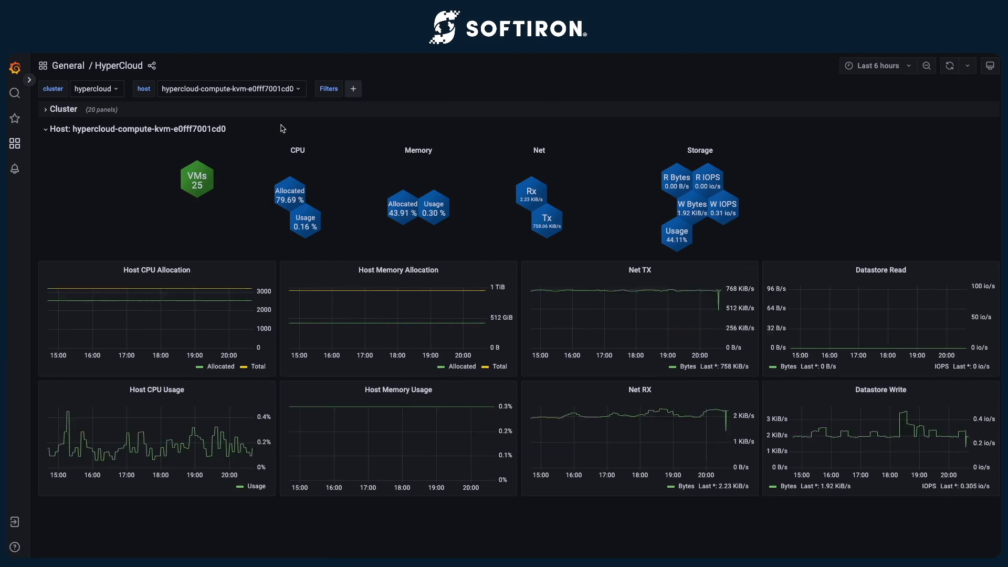